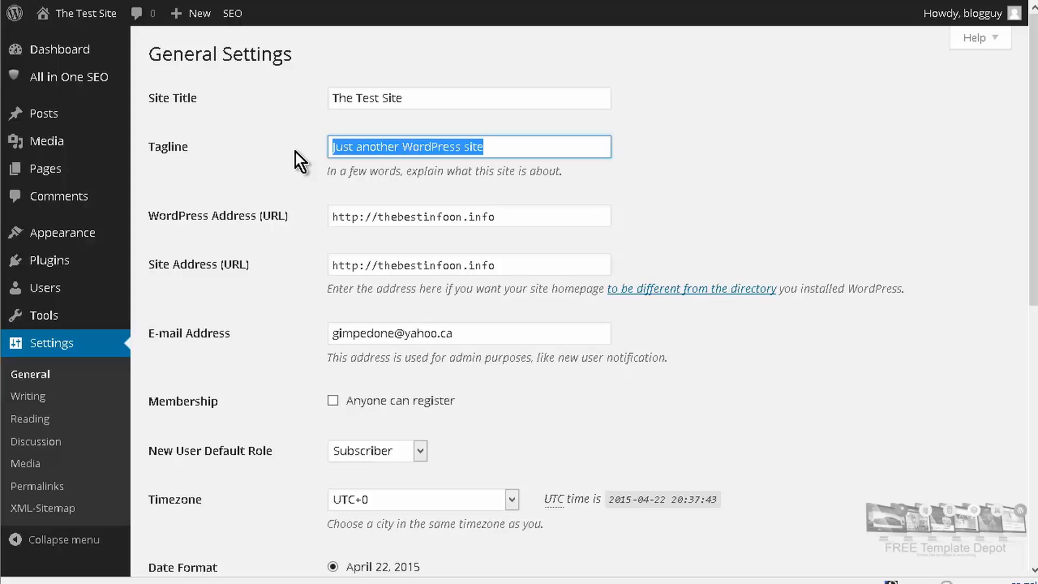
# Replace the site's tagline with "My site"
pyautogui.write('M')
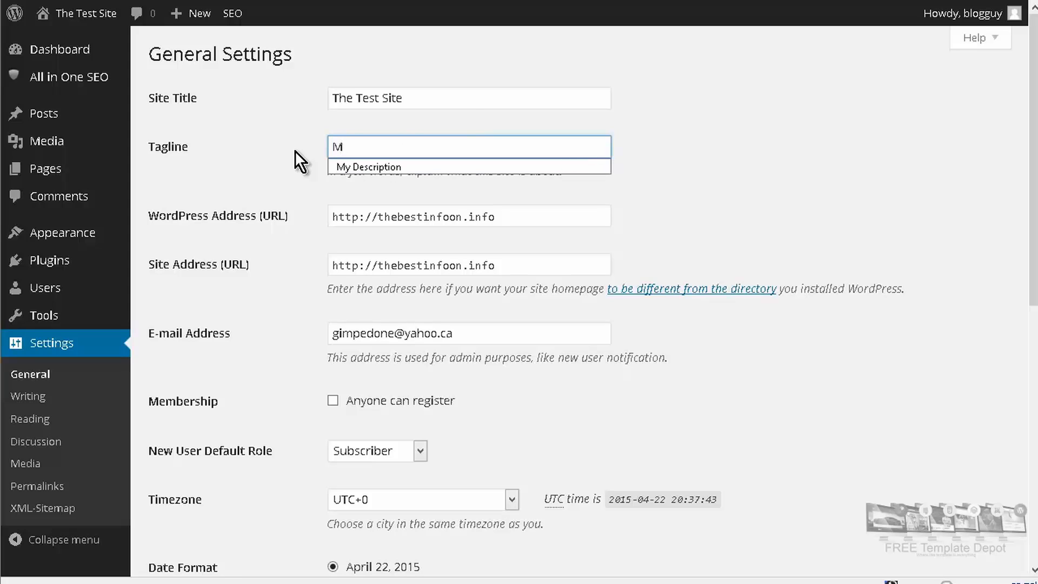
pyautogui.write('y site')
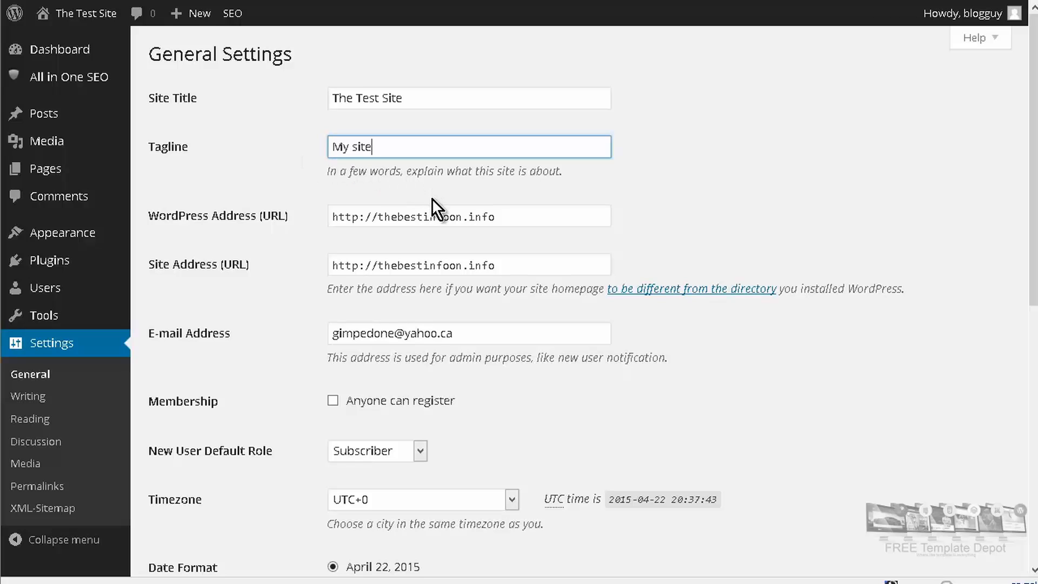
# Set the site's timezone to the city Edmonton
pyautogui.scroll(-2, 324, 224)
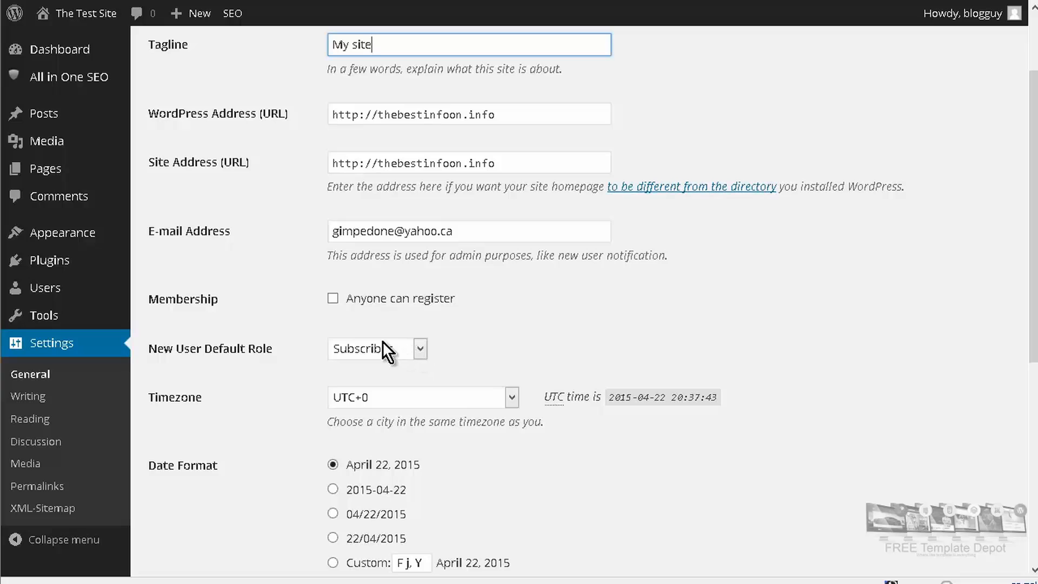
pyautogui.scroll(-1, 302, 324)
pyautogui.scroll(-3, 302, 323)
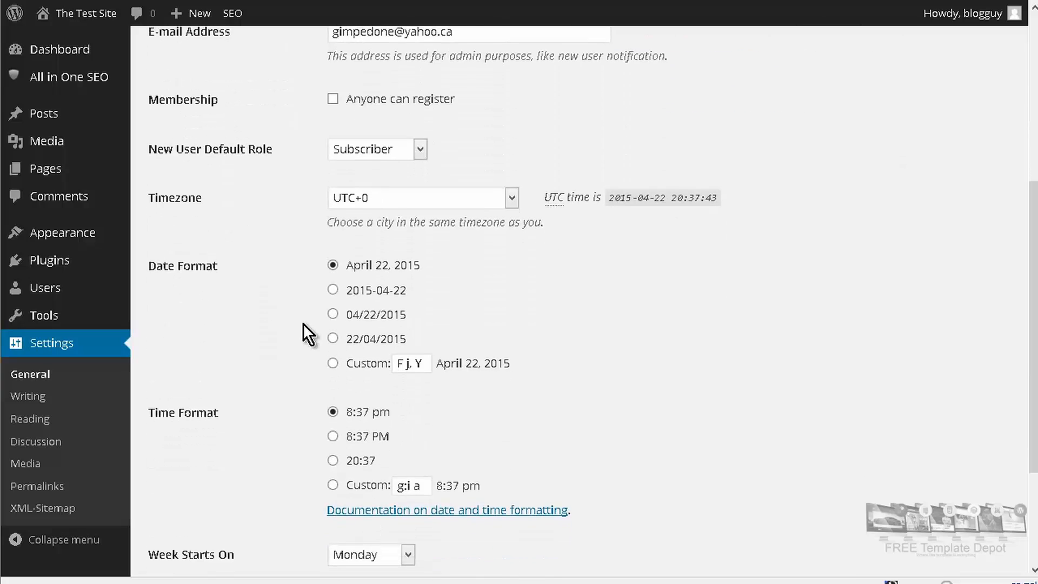
pyautogui.click(516, 197)
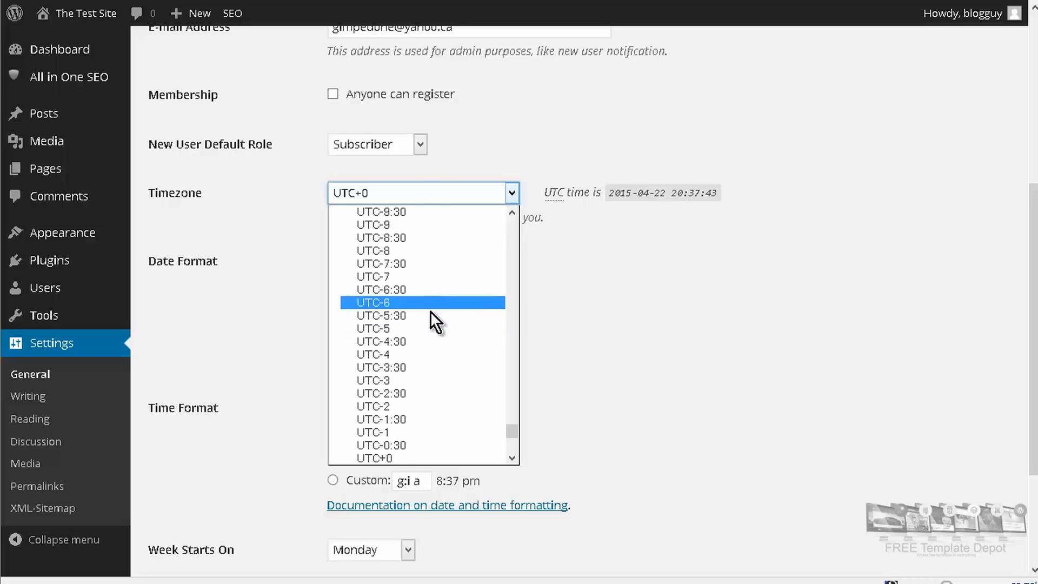
pyautogui.scroll(-4, 432, 331)
pyautogui.scroll(-5, 435, 337)
pyautogui.scroll(20, 443, 325)
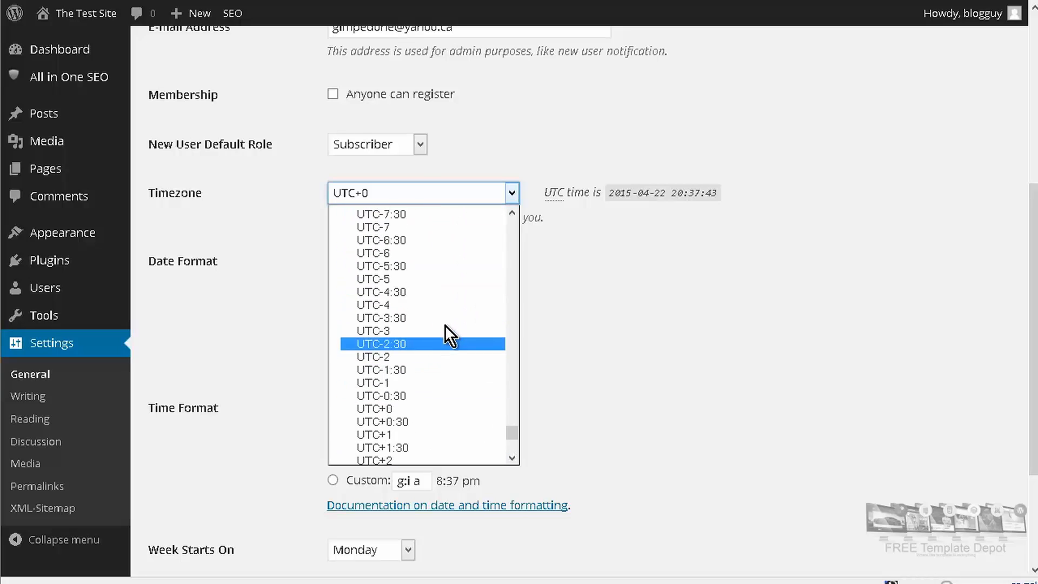
pyautogui.scroll(20, 433, 351)
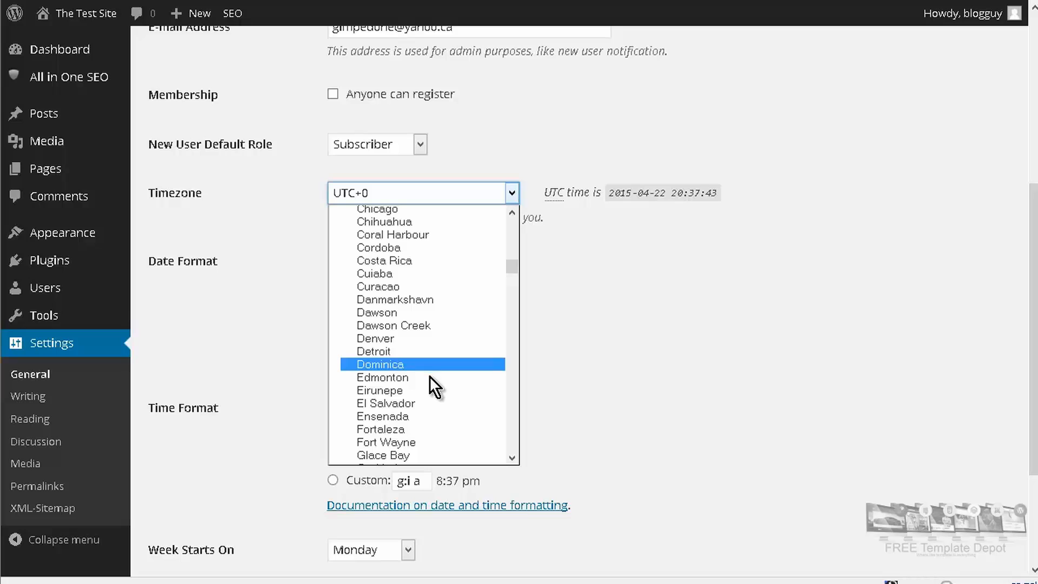
pyautogui.click(429, 381)
pyautogui.click(275, 286)
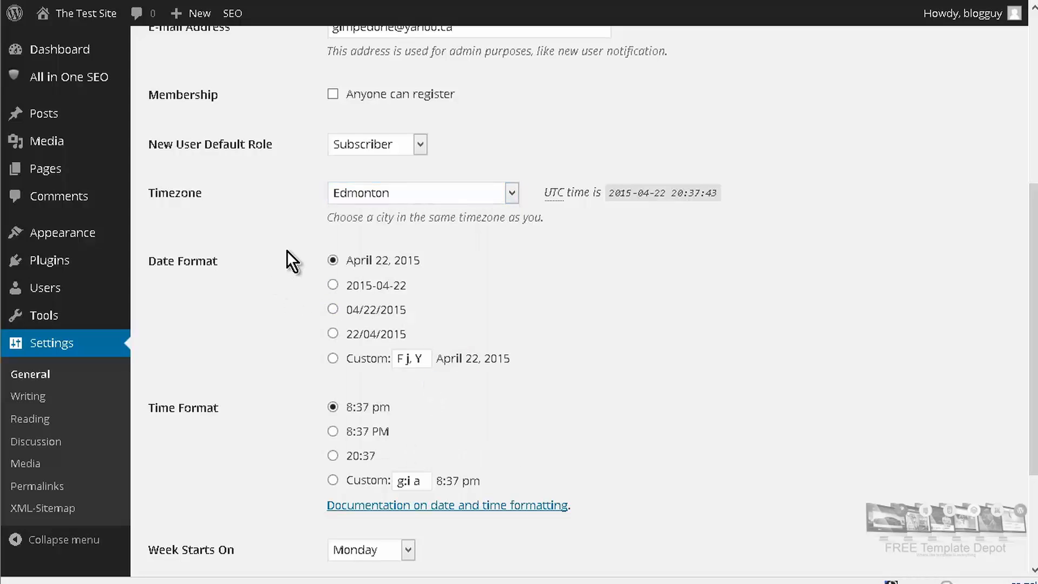
# Review the date, time, week start and language options, and save the General Settings
pyautogui.scroll(-2, 324, 228)
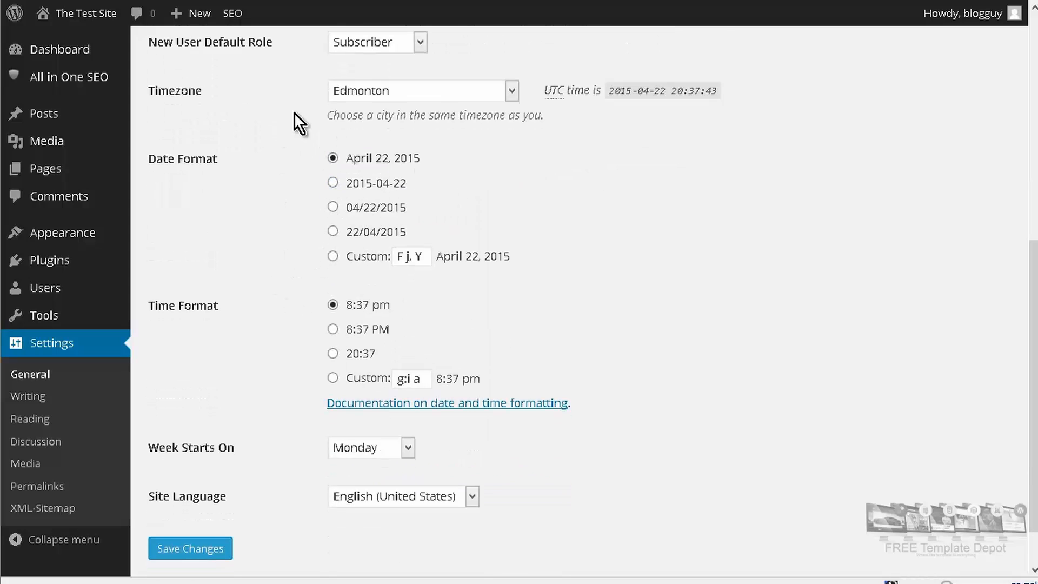
pyautogui.scroll(-1, 310, 362)
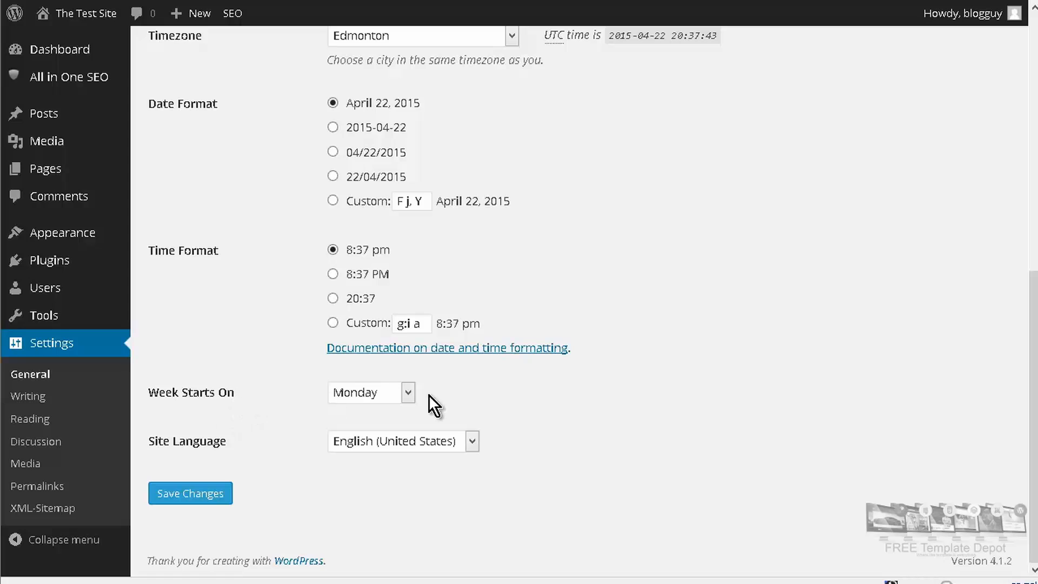
pyautogui.click(186, 495)
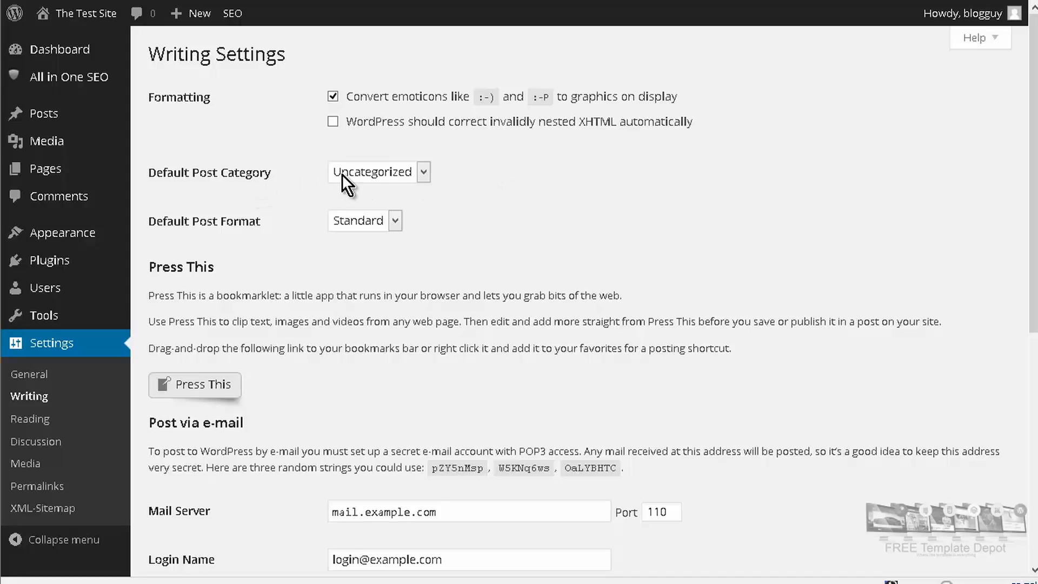
# Examine the Writing Settings: the available default post formats, Press This, posting via e-mail and the update services
pyautogui.click(397, 222)
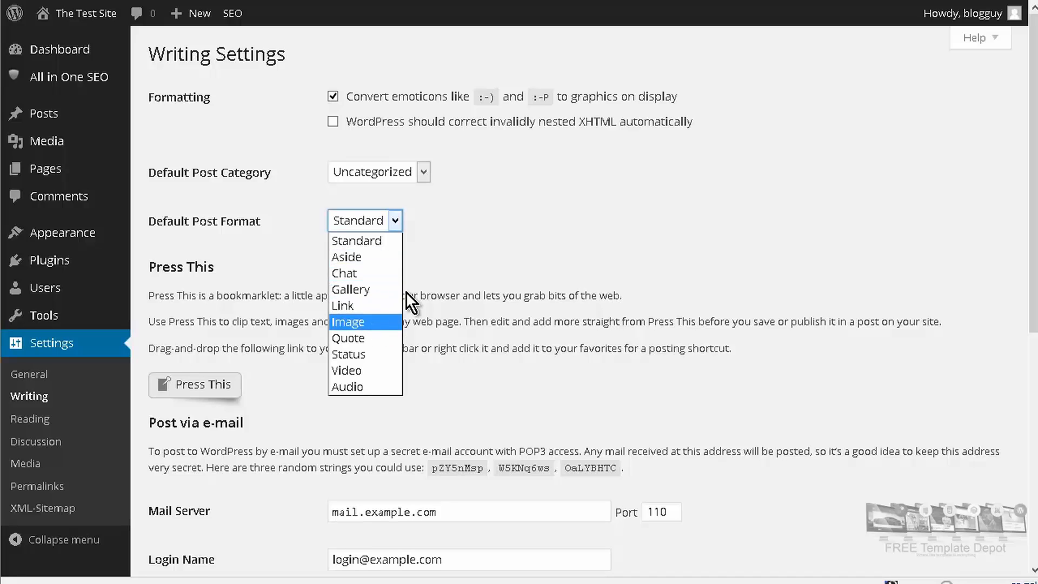
pyautogui.click(277, 221)
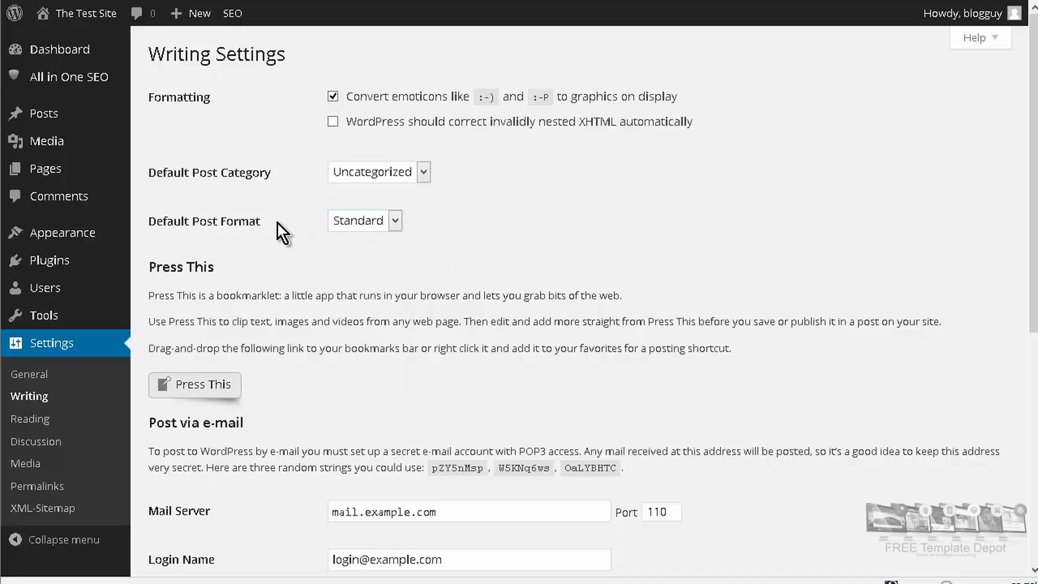
pyautogui.scroll(-4, 276, 221)
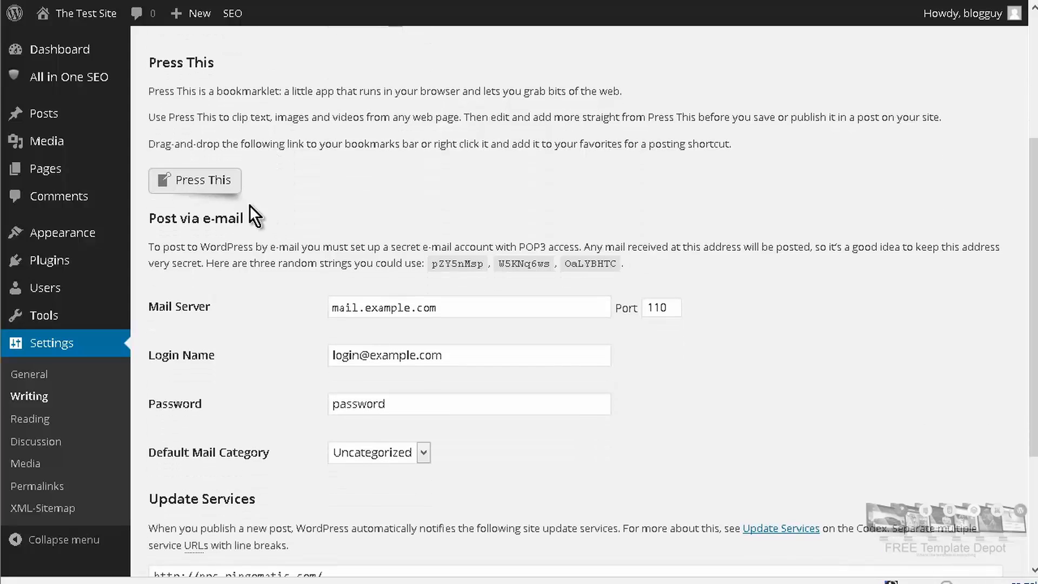
pyautogui.scroll(-2, 312, 176)
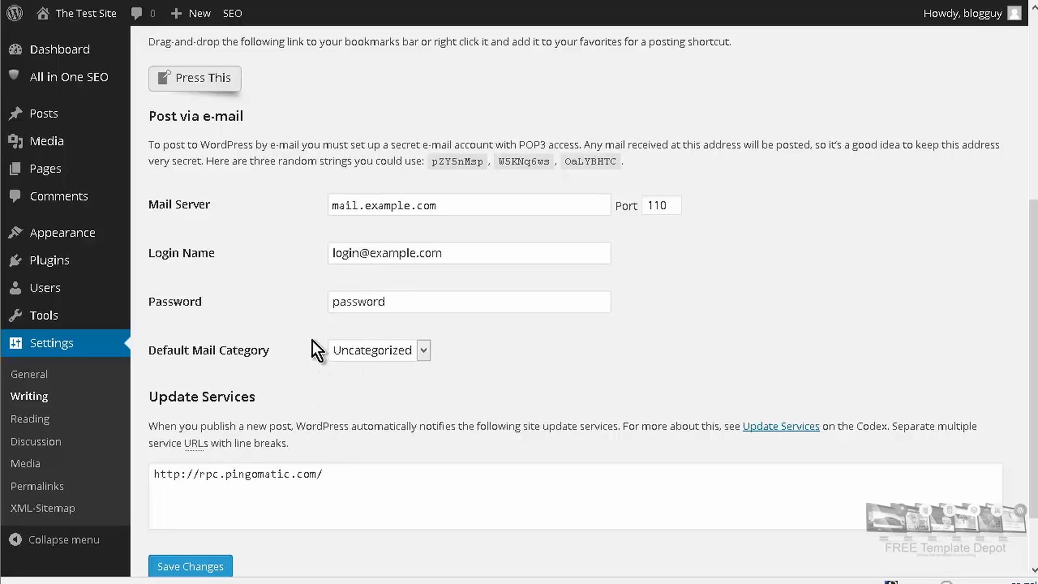
pyautogui.scroll(-2, 259, 408)
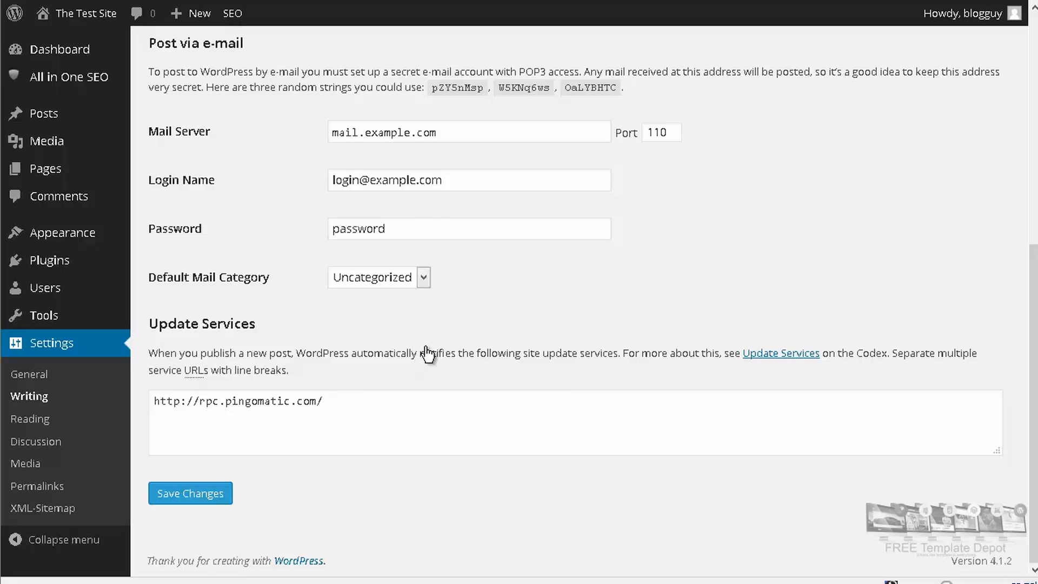
pyautogui.scroll(5, 426, 346)
pyautogui.scroll(-5, 324, 314)
# Open the Reading Settings and examine the front page, post count, feed and search engine visibility options
pyautogui.click(39, 430)
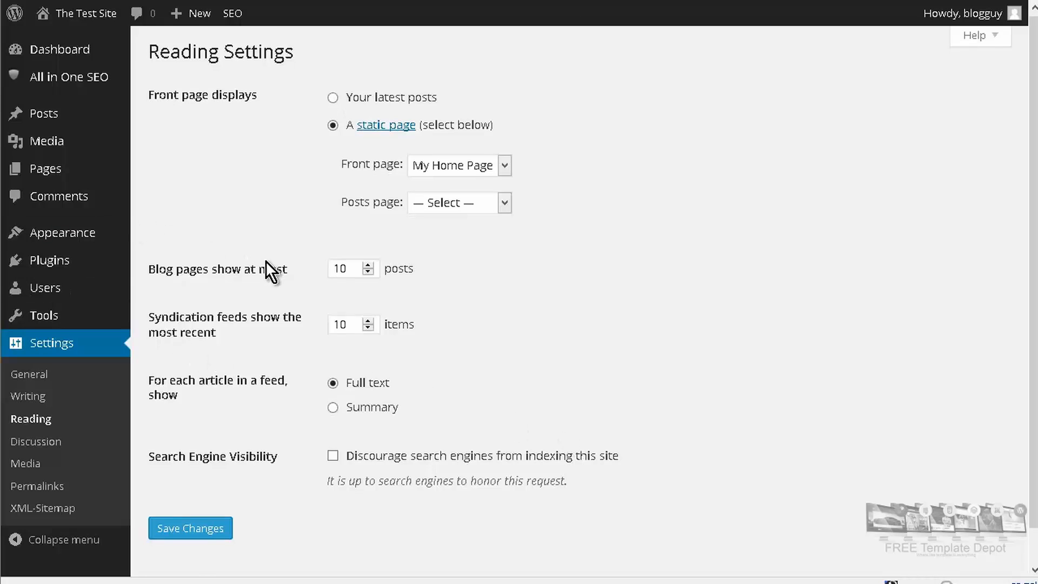
pyautogui.scroll(-1, 266, 265)
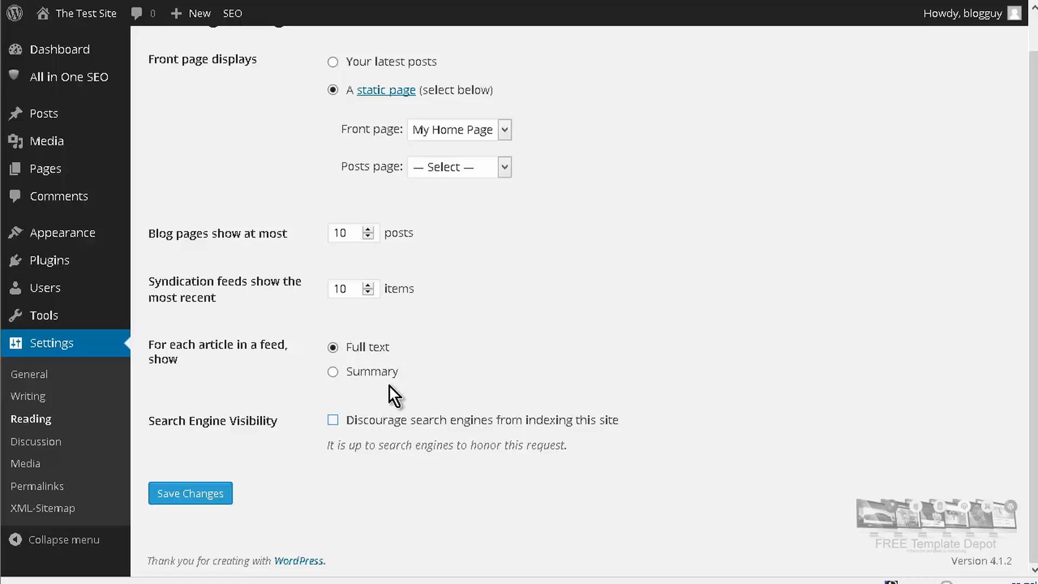
pyautogui.scroll(1, 388, 372)
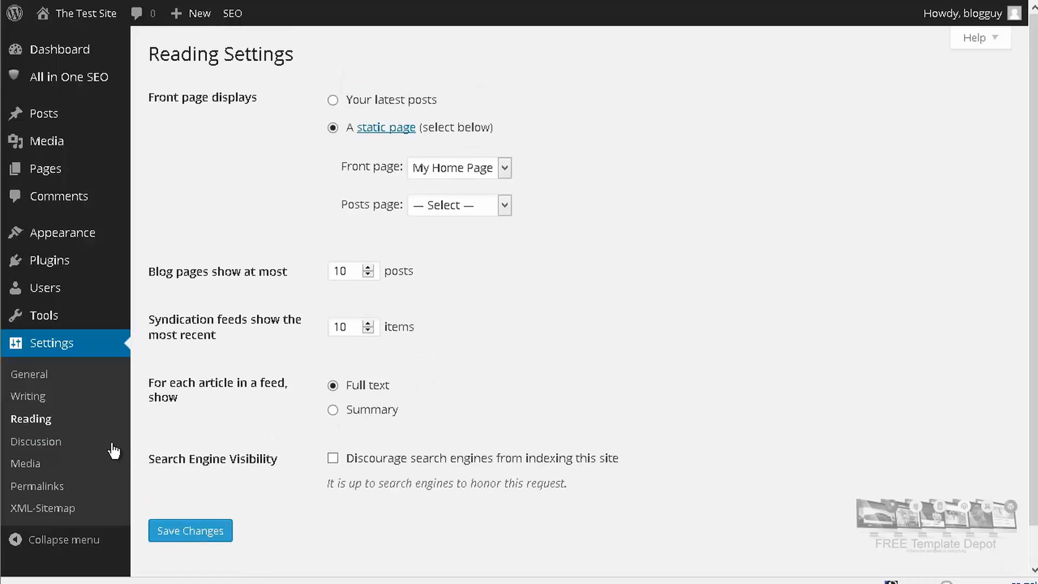
# In the Discussion Settings, disable notifying linked blogs, link notifications from other blogs, and comments on new articles
pyautogui.click(56, 442)
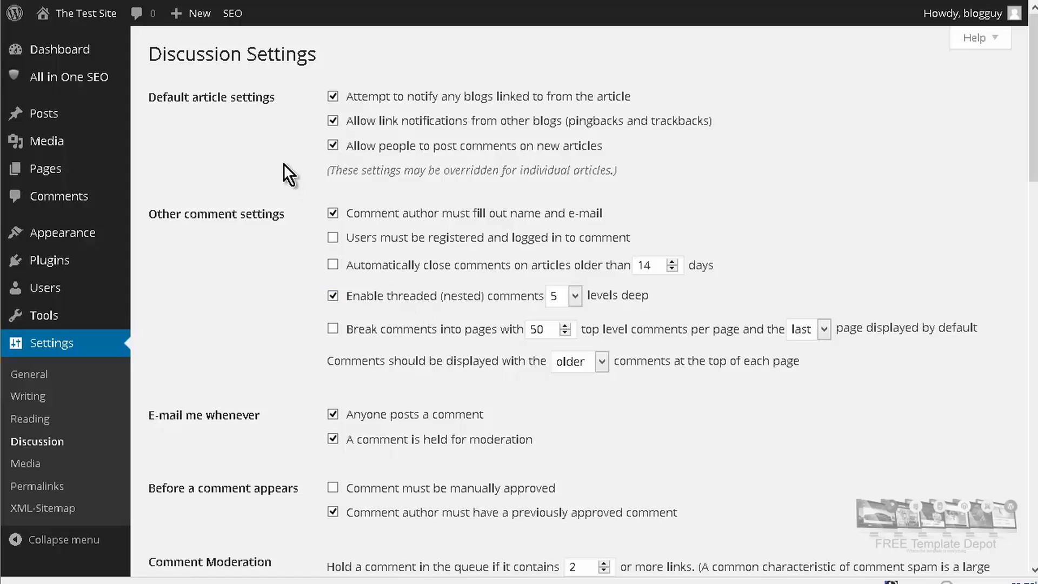
pyautogui.click(333, 97)
pyautogui.click(334, 121)
# Examine the remaining Discussion Settings: other comment options, e-mail notifications, comment moderation, comment blacklist and avatars
pyautogui.scroll(-2, 442, 239)
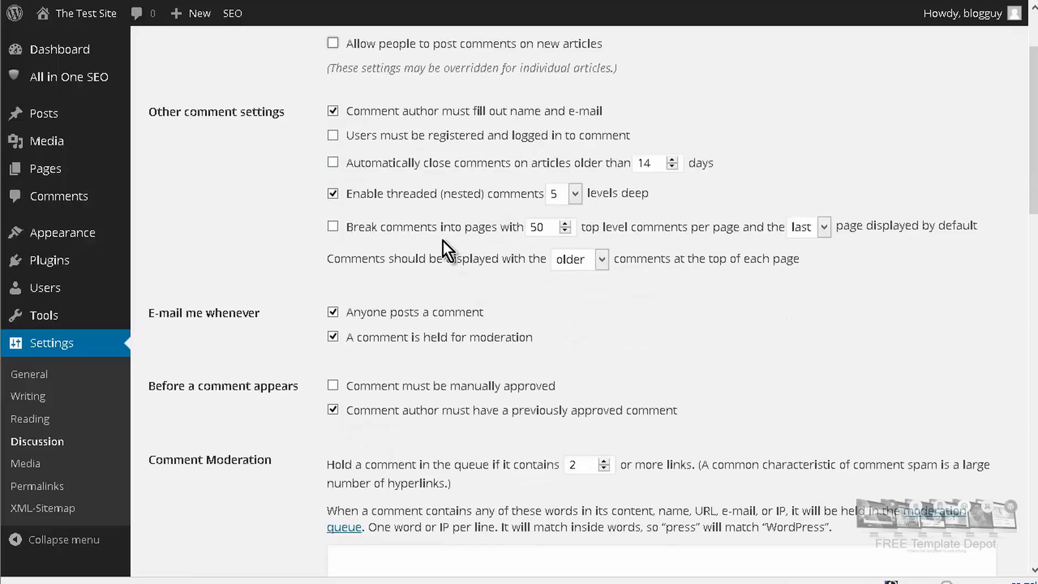
pyautogui.scroll(-2, 438, 235)
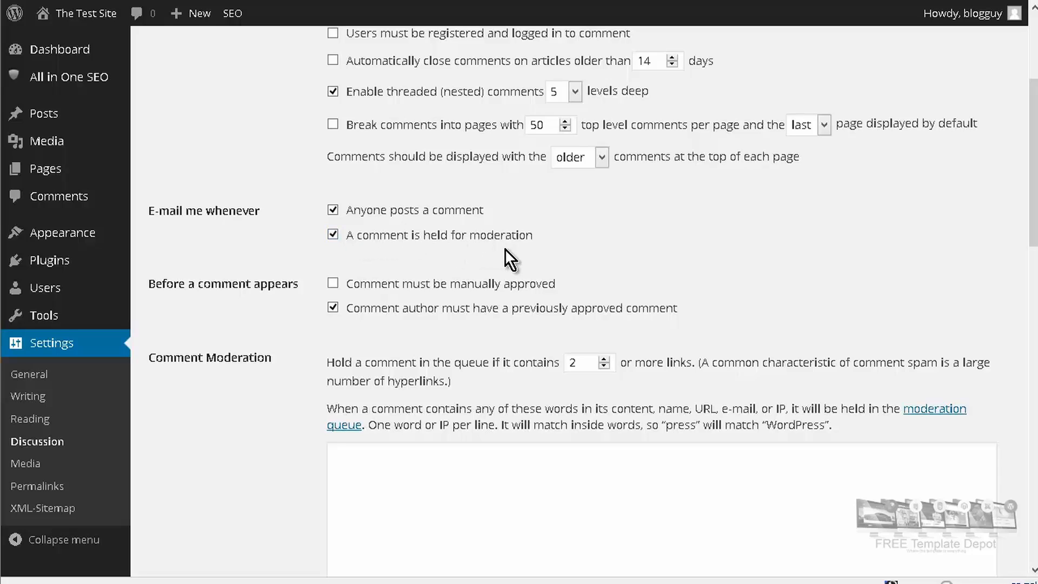
pyautogui.scroll(-4, 378, 217)
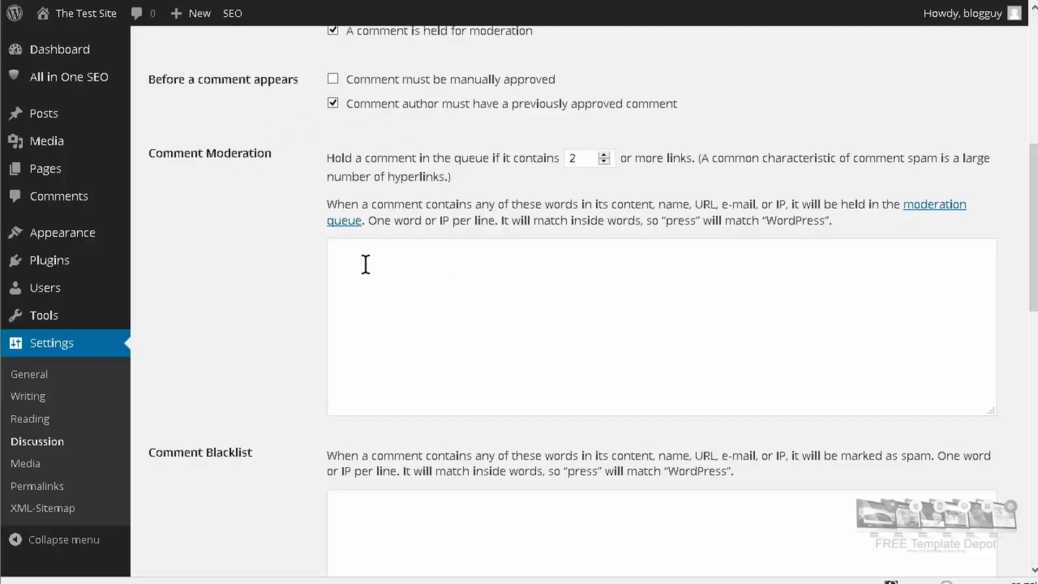
pyautogui.scroll(-4, 273, 275)
pyautogui.scroll(-4, 432, 289)
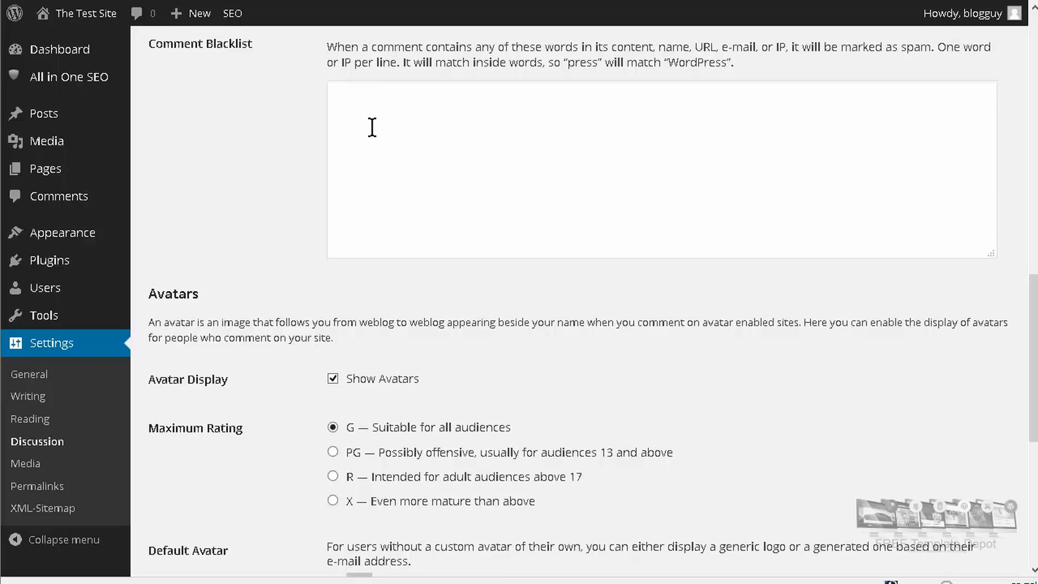
pyautogui.scroll(-2, 372, 128)
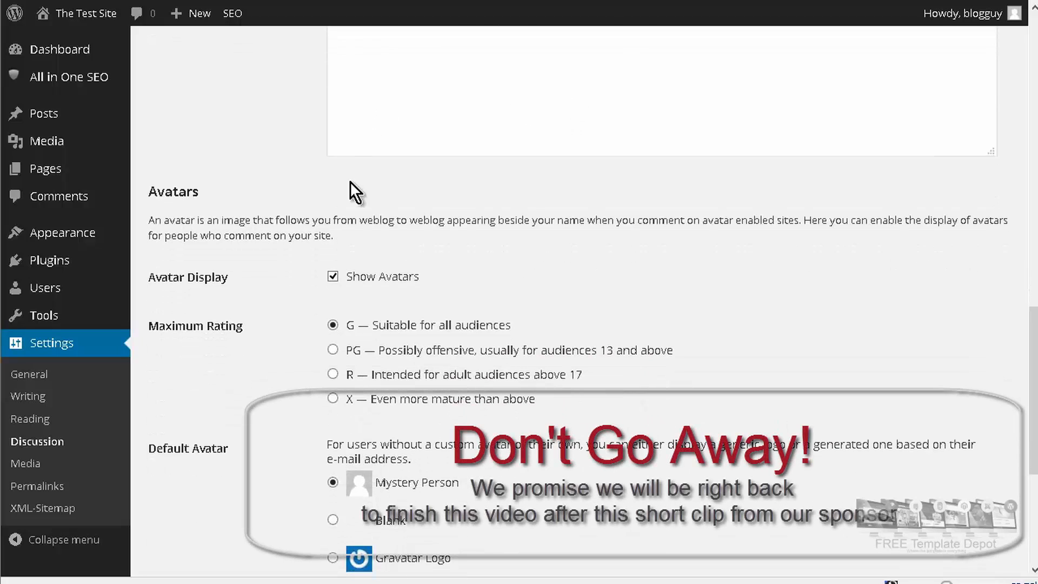
pyautogui.scroll(-2, 294, 298)
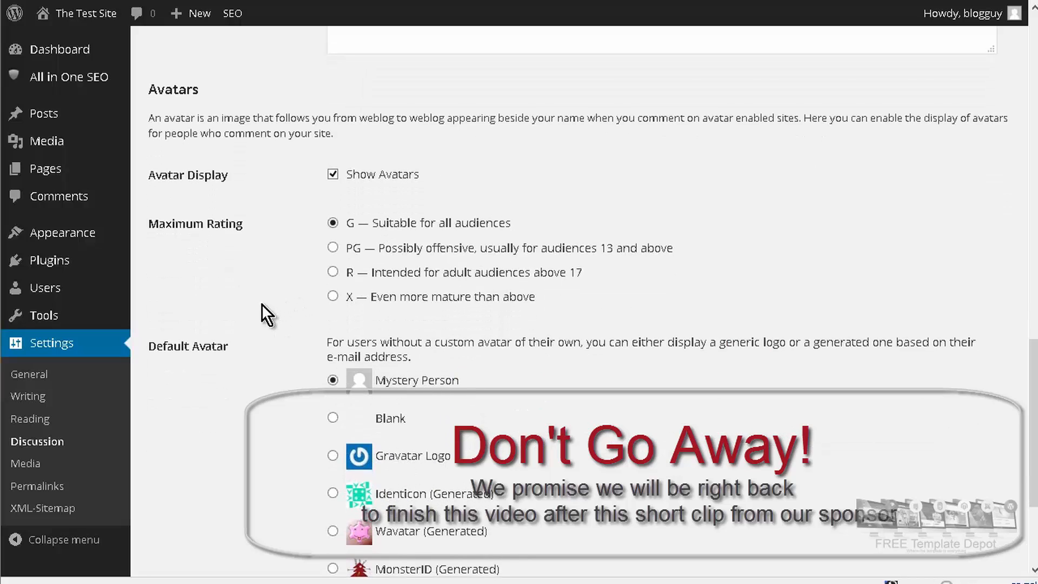
pyautogui.scroll(-3, 263, 304)
pyautogui.scroll(-1, 265, 304)
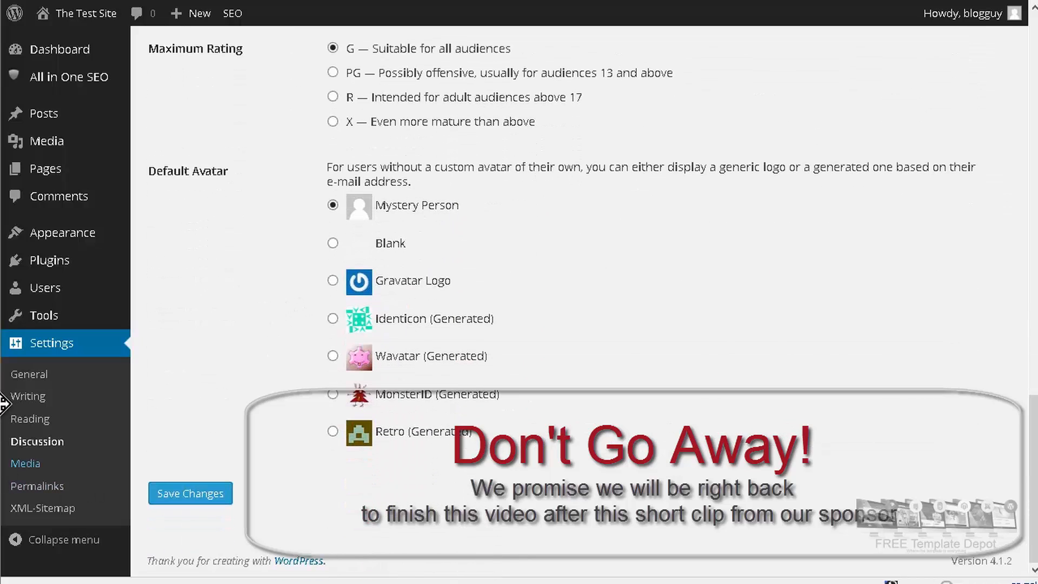